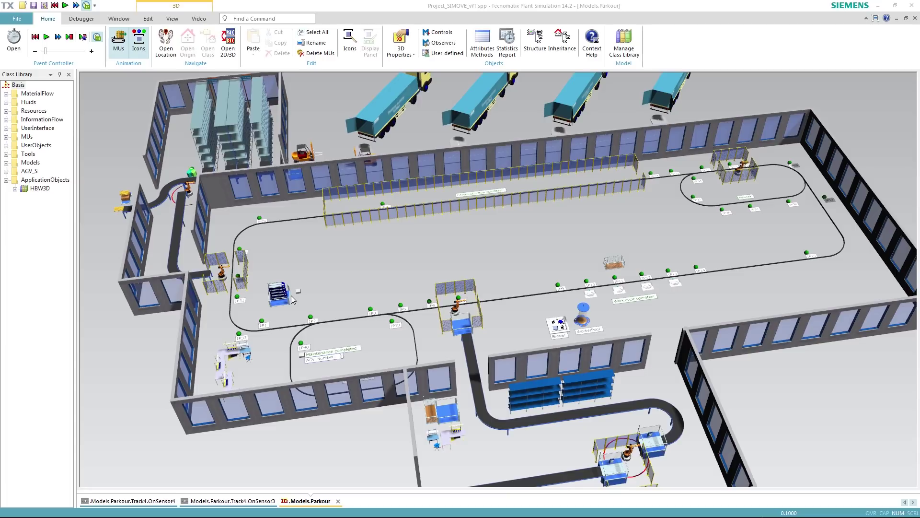
{"action": "scroll", "coordinate": [286, 311], "scroll_direction": "up", "scroll_amount": 5}
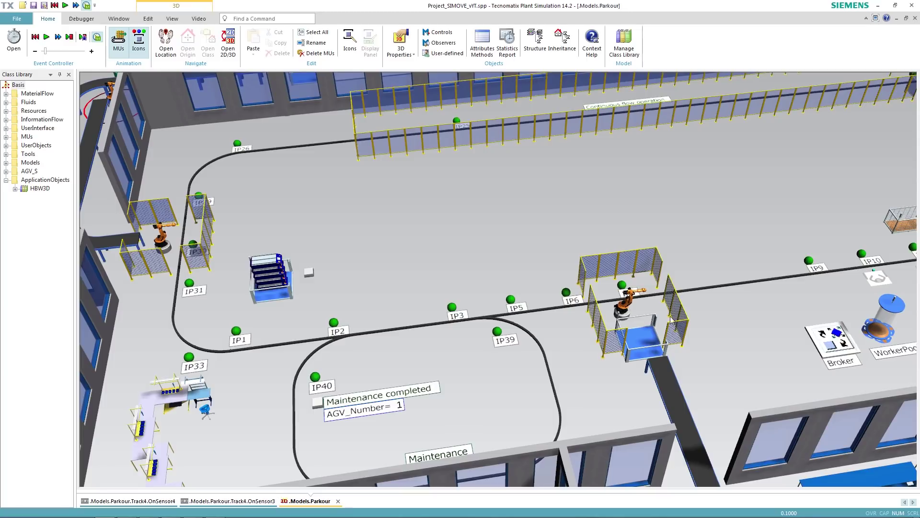
{"action": "scroll", "coordinate": [685, 320], "scroll_direction": "up", "scroll_amount": 3}
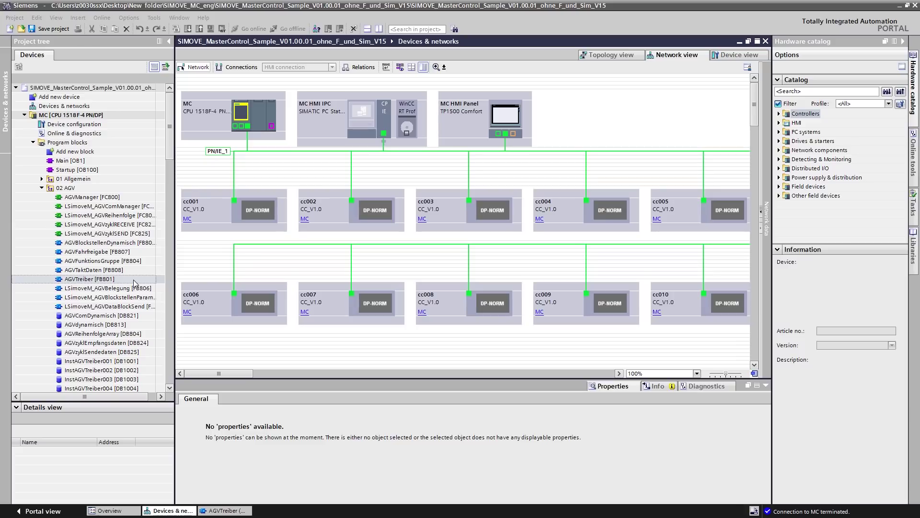
- Switch to TIA Portal, open the AGVTreiber [FB801] block and review its initialisation and product-linking networks
{"action": "left_click", "coordinate": [216, 511]}
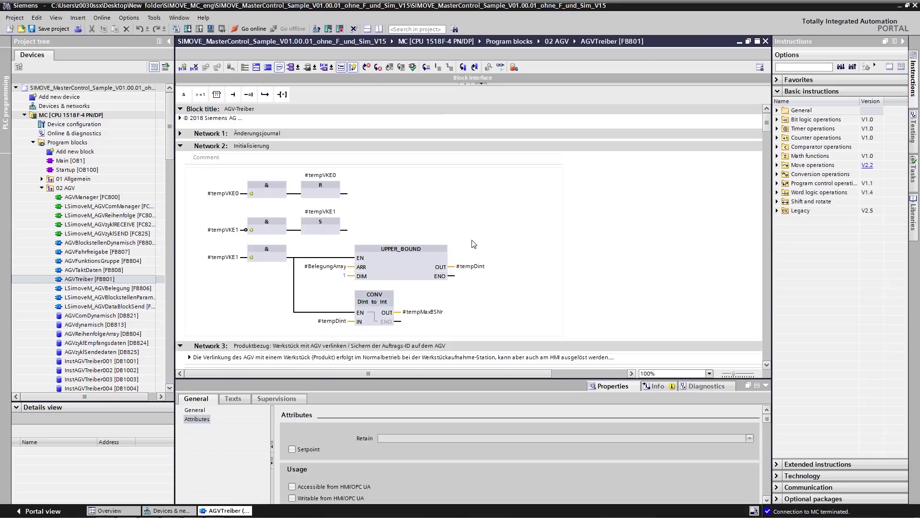
{"action": "scroll", "coordinate": [483, 225], "scroll_direction": "down", "scroll_amount": 10}
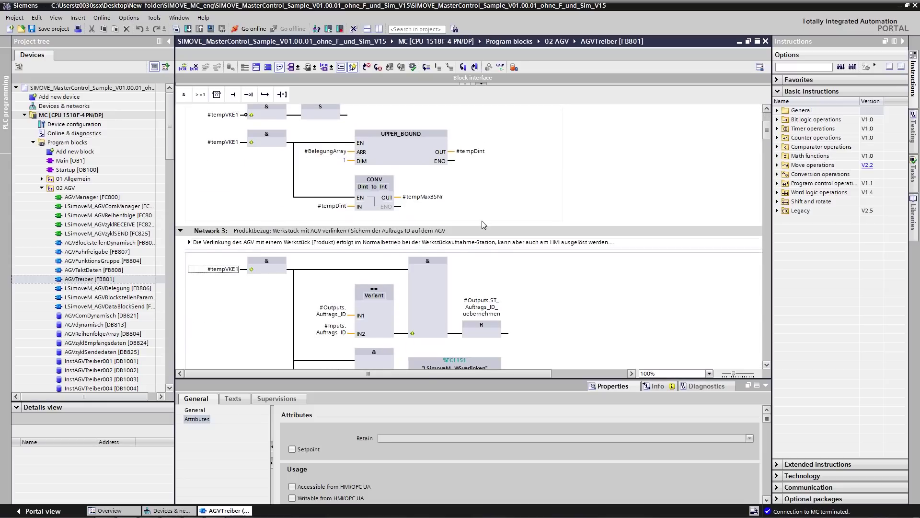
{"action": "scroll", "coordinate": [483, 224], "scroll_direction": "down", "scroll_amount": 4}
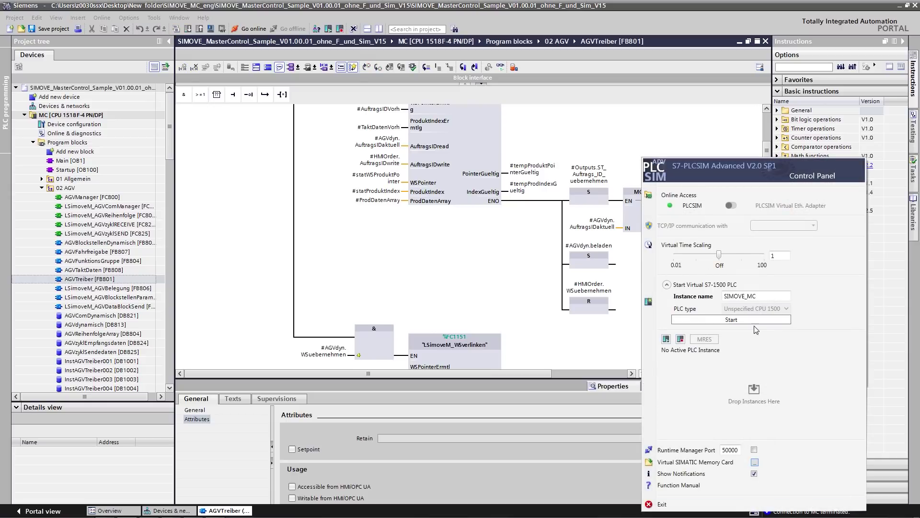
- Start the virtual S7-1500 instance SIMOVE_MC in PLCSIM Advanced and load the MC controller's project onto it
{"action": "left_click", "coordinate": [755, 320]}
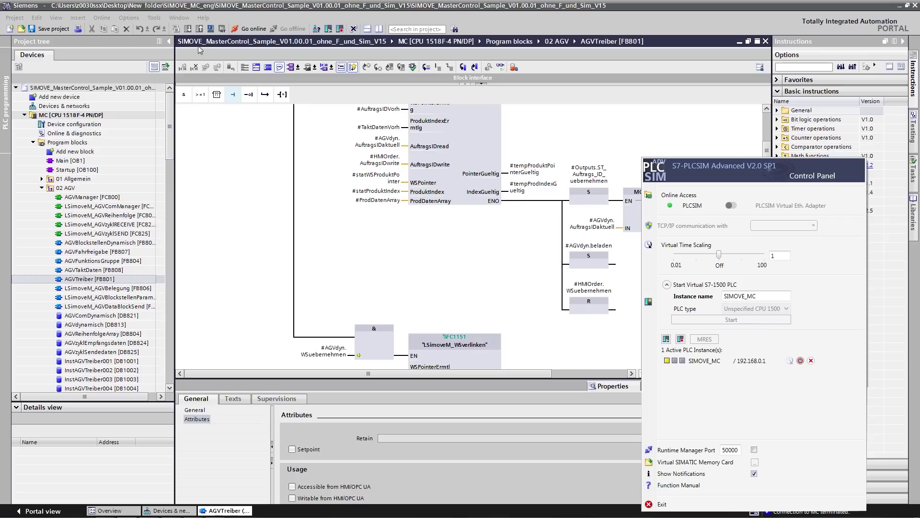
{"action": "left_click", "coordinate": [72, 115]}
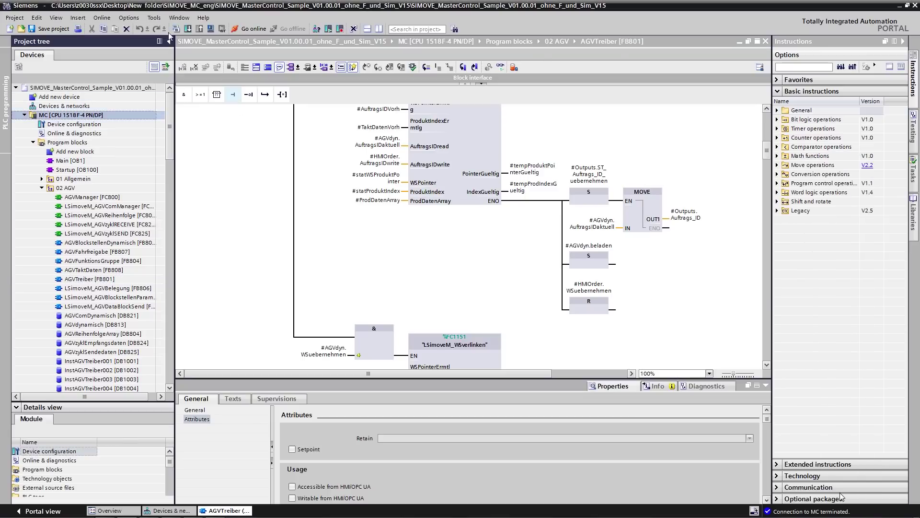
{"action": "left_click", "coordinate": [188, 29]}
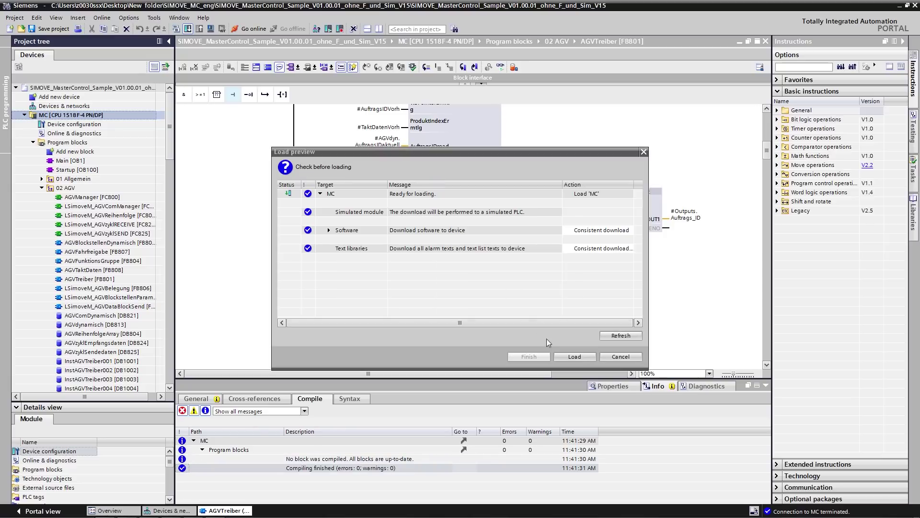
{"action": "left_click", "coordinate": [580, 358]}
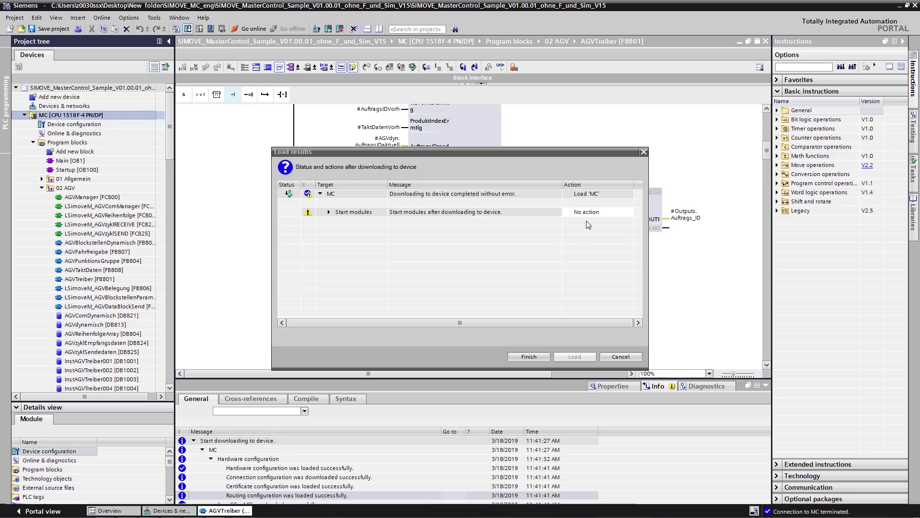
- Choose Start module as the action after downloading and finish the load to the MC controller
{"action": "left_click", "coordinate": [589, 211]}
{"action": "left_click", "coordinate": [628, 211]}
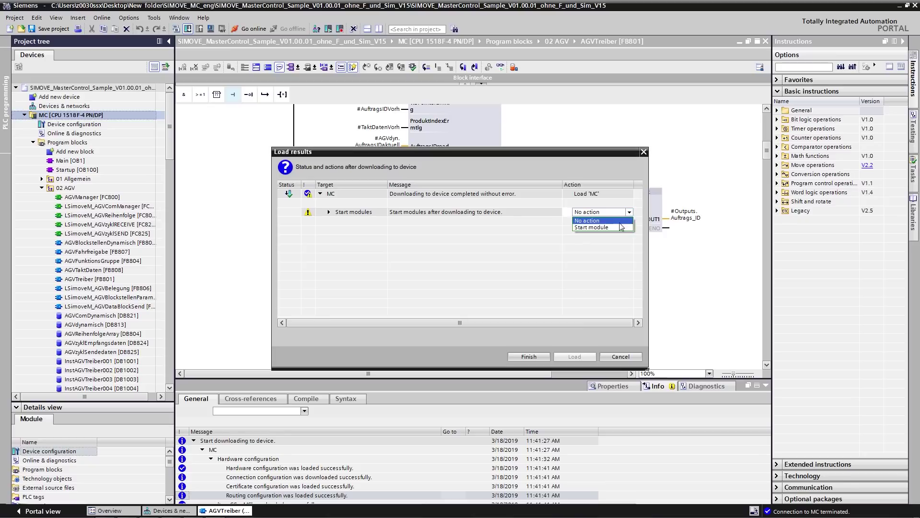
{"action": "left_click", "coordinate": [618, 227]}
{"action": "left_click", "coordinate": [533, 354]}
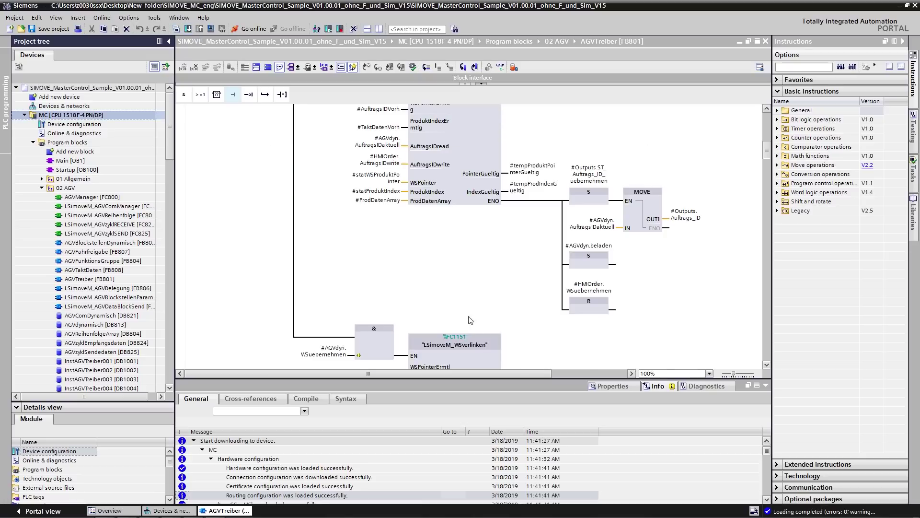
- Start the simulation of the MC HMI Panel [TP1500 Comfort]
{"action": "scroll", "coordinate": [171, 162], "scroll_direction": "down", "scroll_amount": 3}
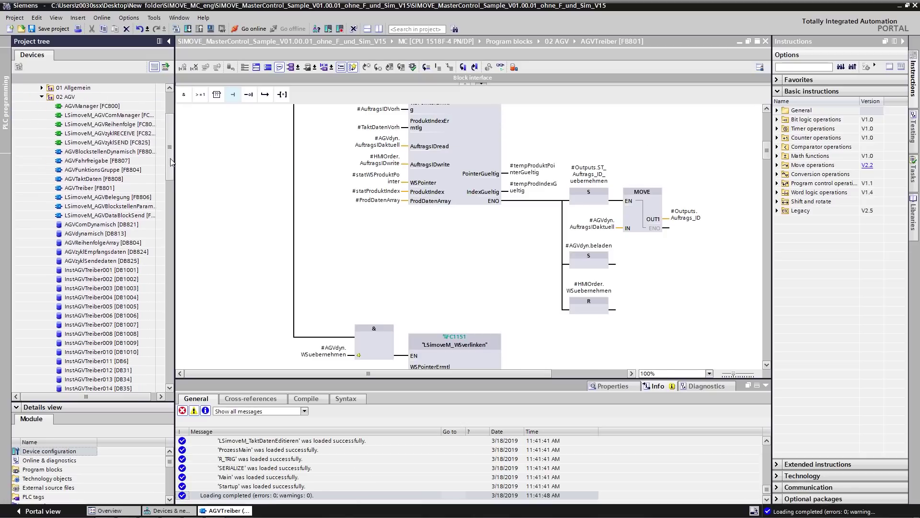
{"action": "left_click_drag", "start_coordinate": [171, 162], "coordinate": [156, 302]}
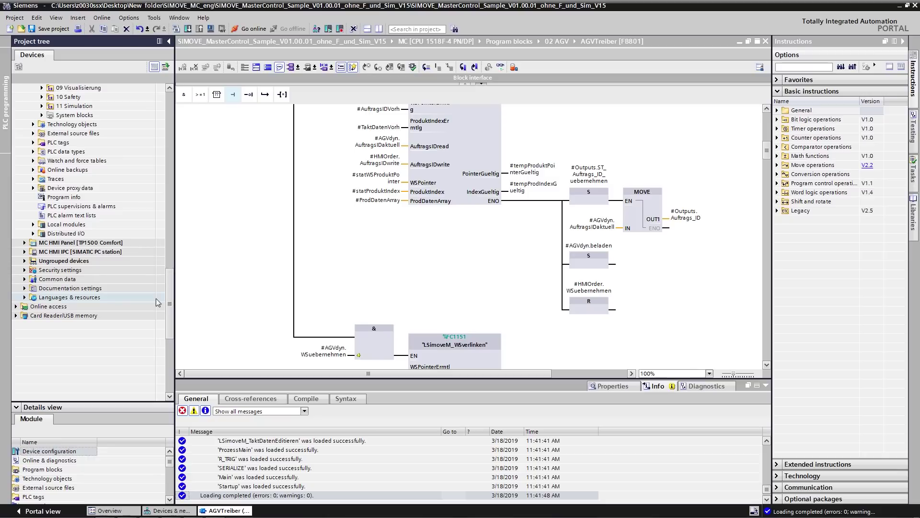
{"action": "left_click", "coordinate": [87, 243]}
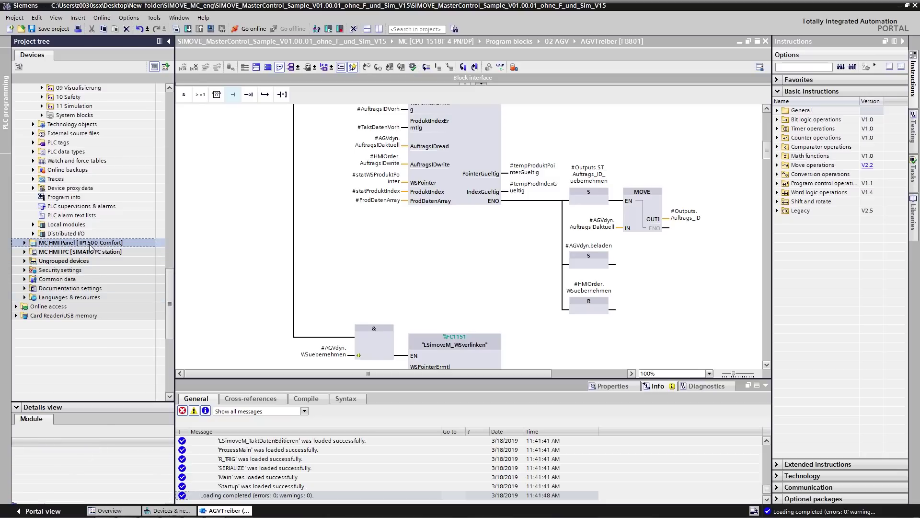
{"action": "left_click", "coordinate": [211, 28]}
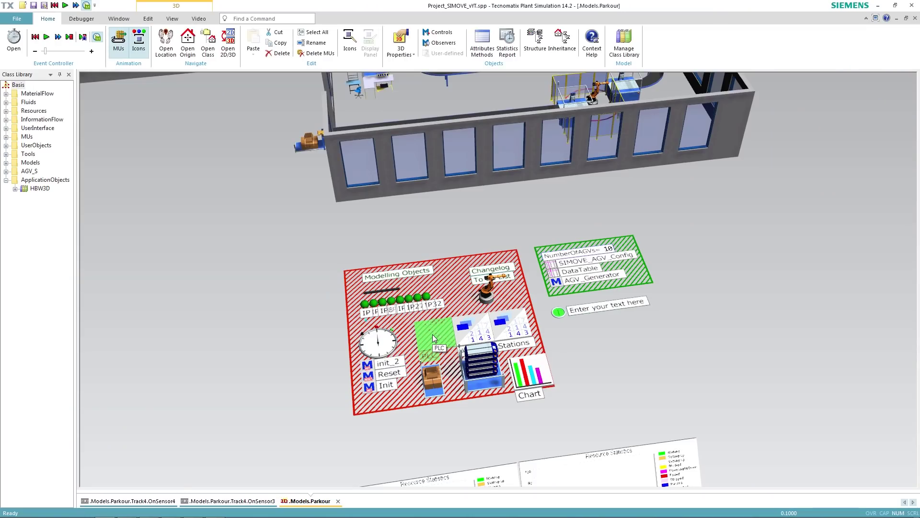
- In Plant Simulation, inspect the Parkour model's PLC object and the signal mappings in its item group I, then close its windows
{"action": "double_click", "coordinate": [433, 336]}
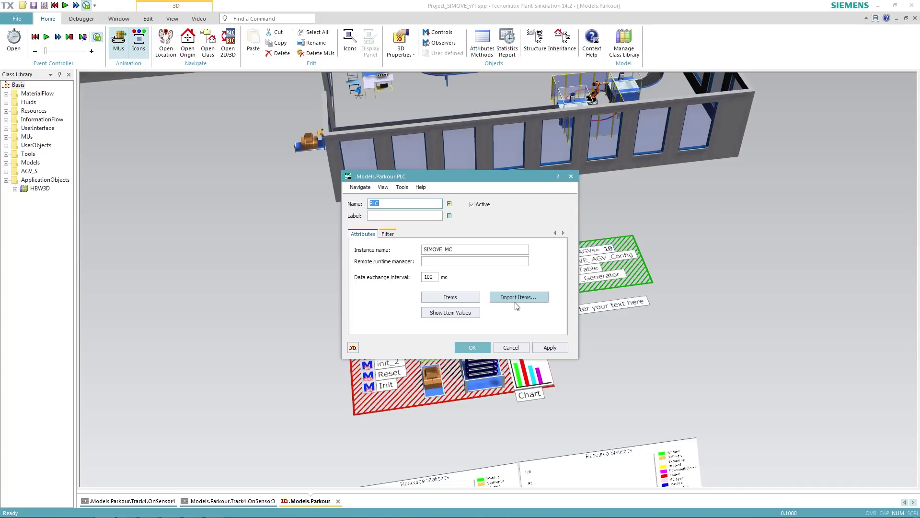
{"action": "left_click", "coordinate": [468, 298]}
{"action": "double_click", "coordinate": [430, 234]}
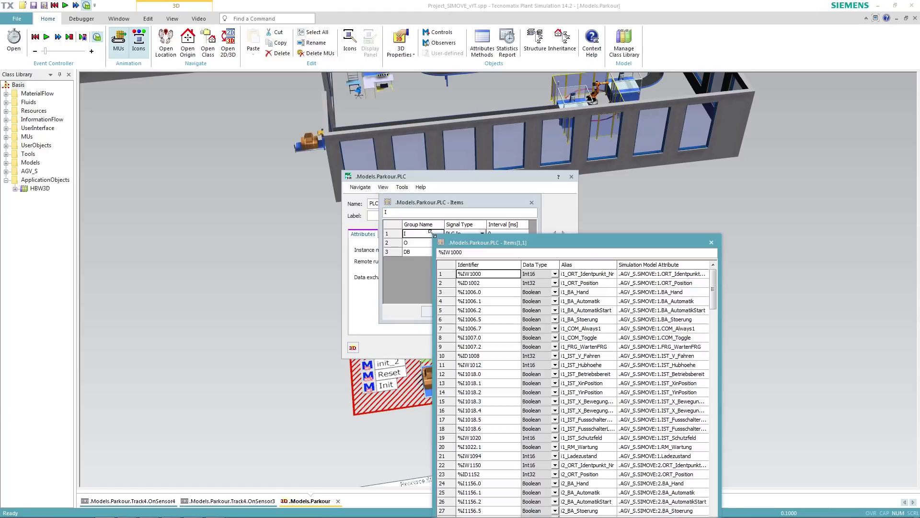
{"action": "left_click_drag", "start_coordinate": [464, 241], "coordinate": [447, 97]}
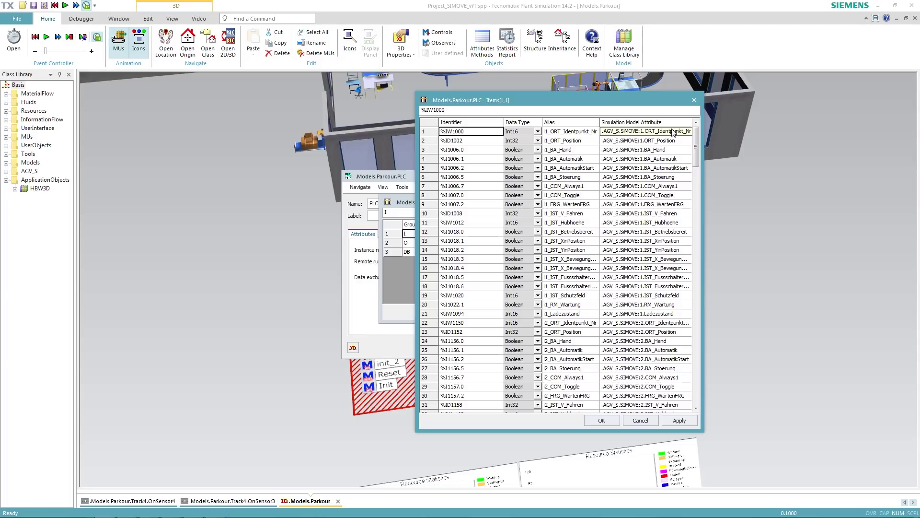
{"action": "left_click", "coordinate": [693, 100]}
{"action": "left_click", "coordinate": [534, 204]}
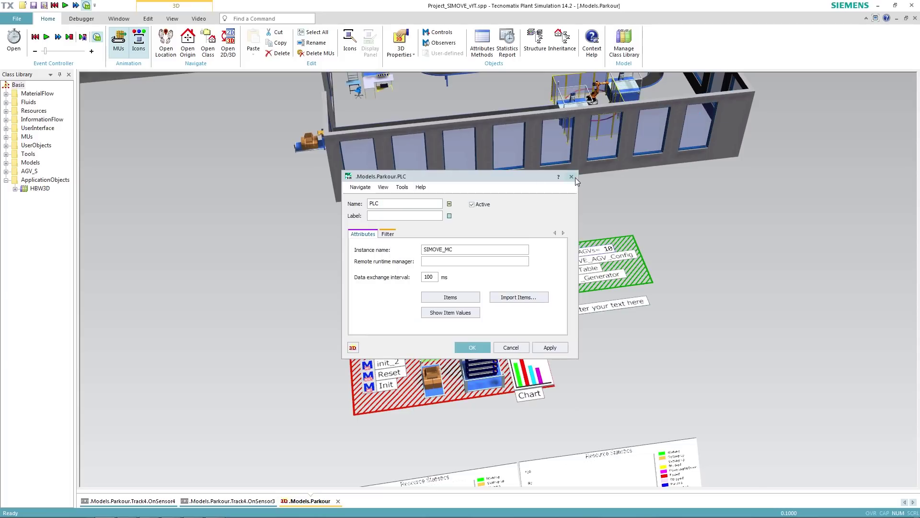
{"action": "left_click", "coordinate": [571, 176]}
- Start the Parkour plant simulation with the whole factory layout in view
{"action": "scroll", "coordinate": [568, 178], "scroll_direction": "down", "scroll_amount": 5}
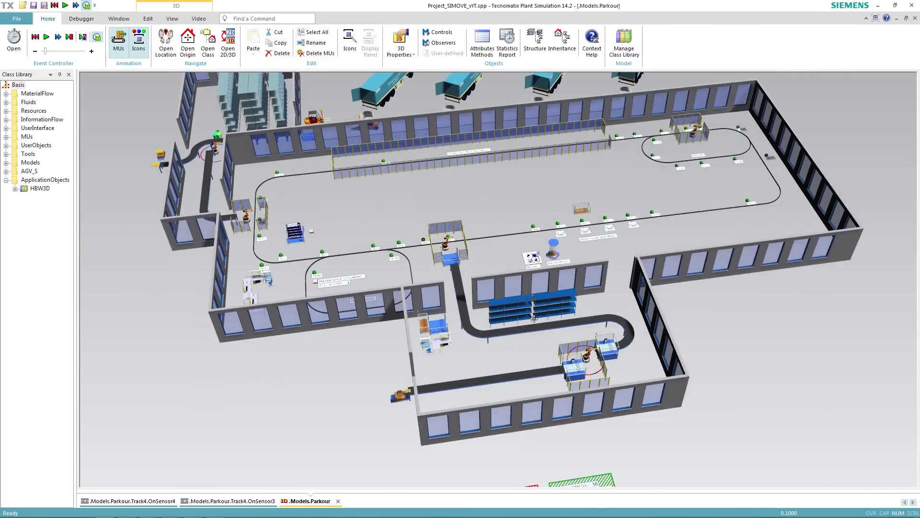
{"action": "left_click", "coordinate": [65, 6]}
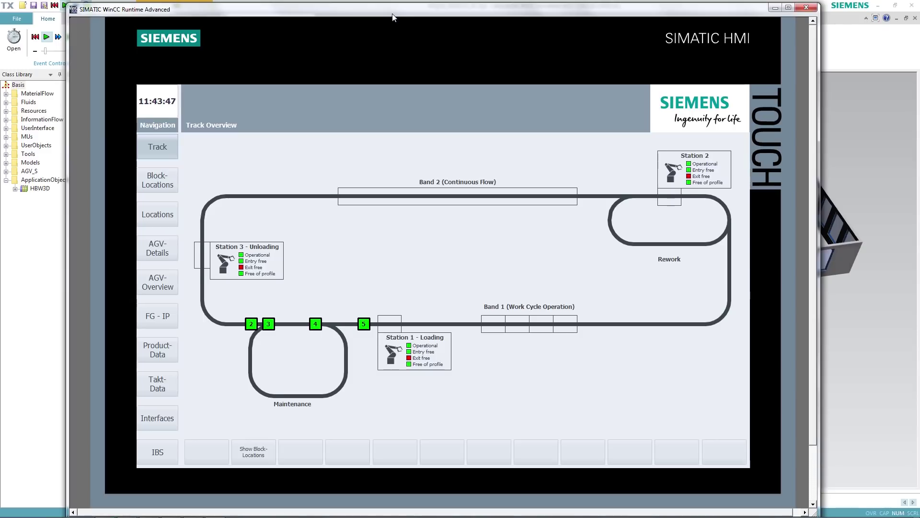
- On the WinCC Runtime HMI, open the details of AGV 4 from the track overview
{"action": "left_click_drag", "start_coordinate": [393, 13], "coordinate": [428, 16]}
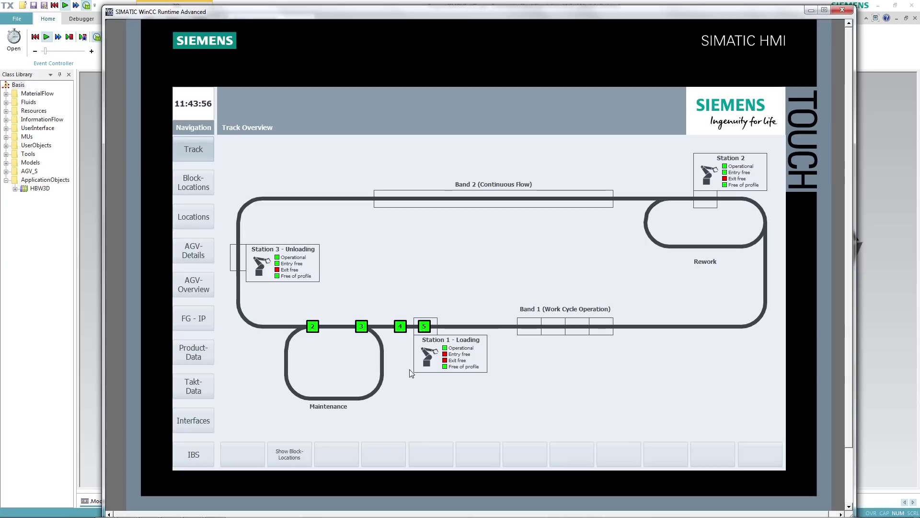
{"action": "left_click", "coordinate": [402, 327]}
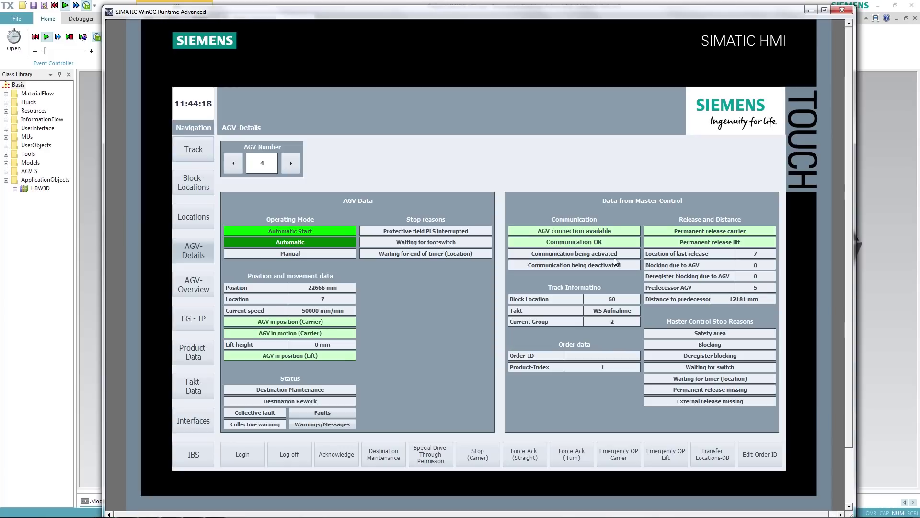
- Select AGV number 1 in the AGV details and set its destination to Maintenance
{"action": "left_click", "coordinate": [234, 162]}
{"action": "left_click", "coordinate": [234, 162]}
{"action": "left_click", "coordinate": [234, 163]}
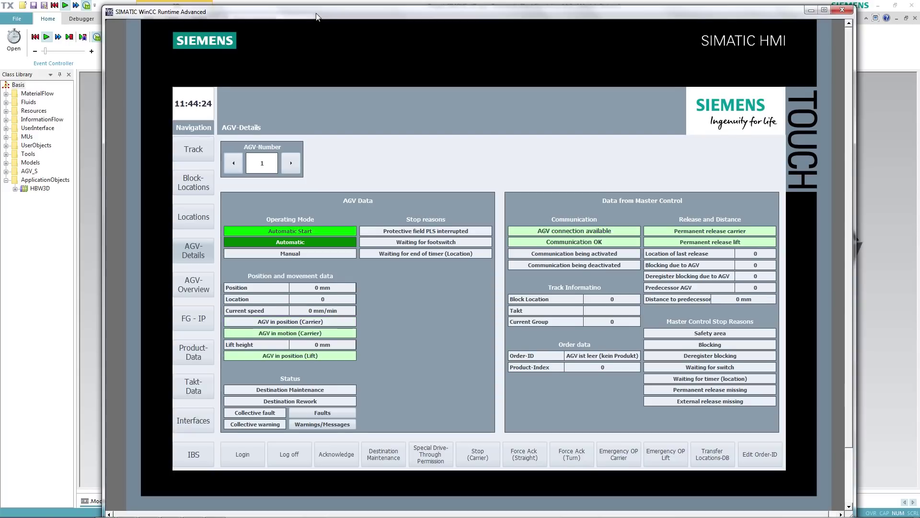
{"action": "left_click_drag", "start_coordinate": [317, 18], "coordinate": [365, 17]}
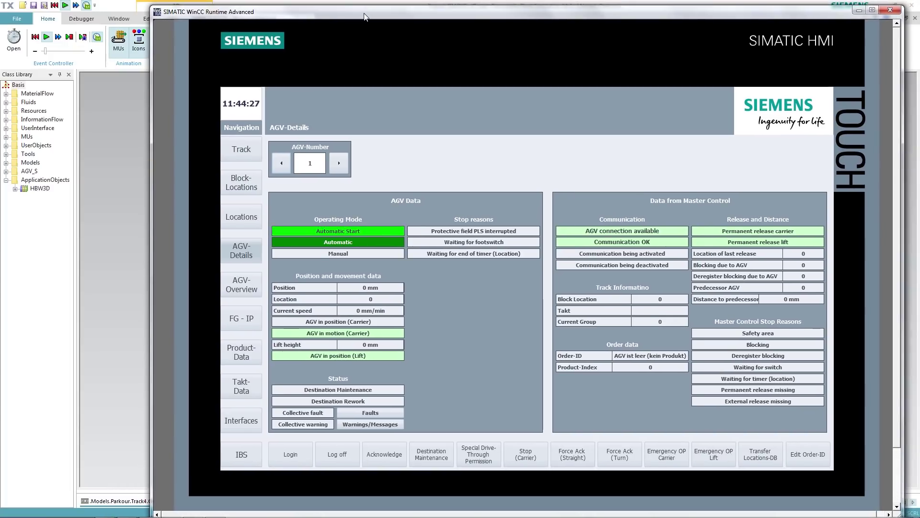
{"action": "left_click", "coordinate": [430, 456]}
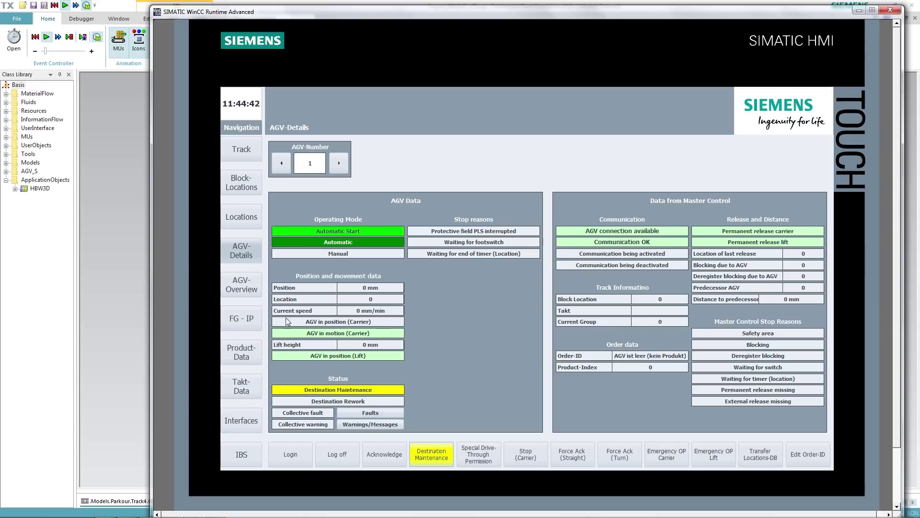
- Follow AGV 1 to the maintenance loop in Plant Simulation and check its stop reasons on the HMI
{"action": "left_click", "coordinate": [134, 216]}
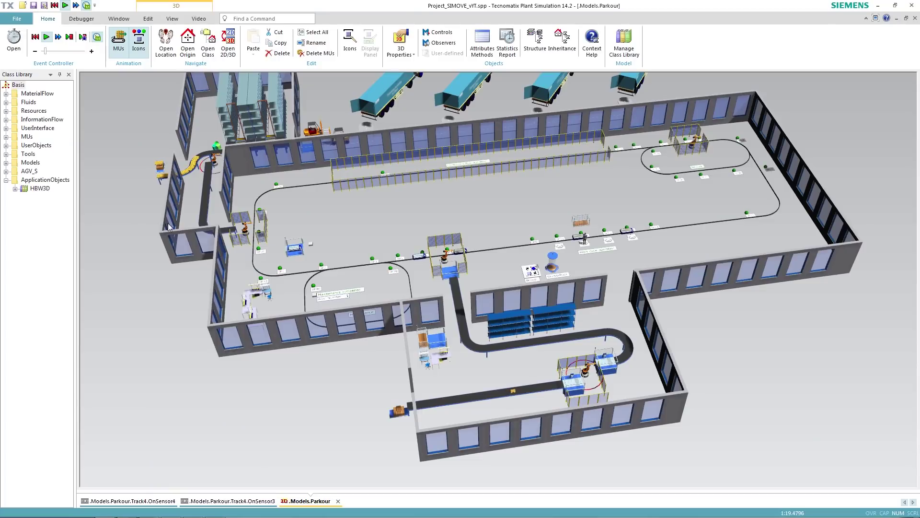
{"action": "scroll", "coordinate": [300, 242], "scroll_direction": "up", "scroll_amount": 6}
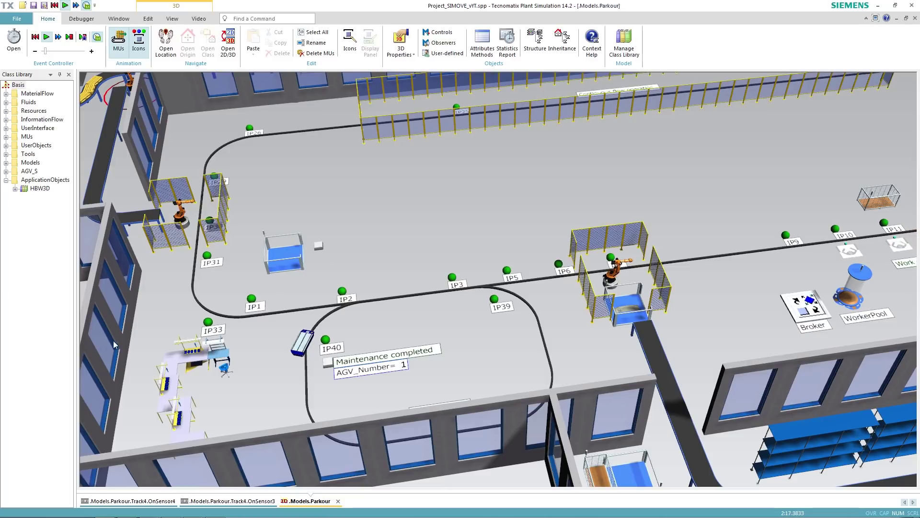
{"action": "key", "text": "alt+Tab"}
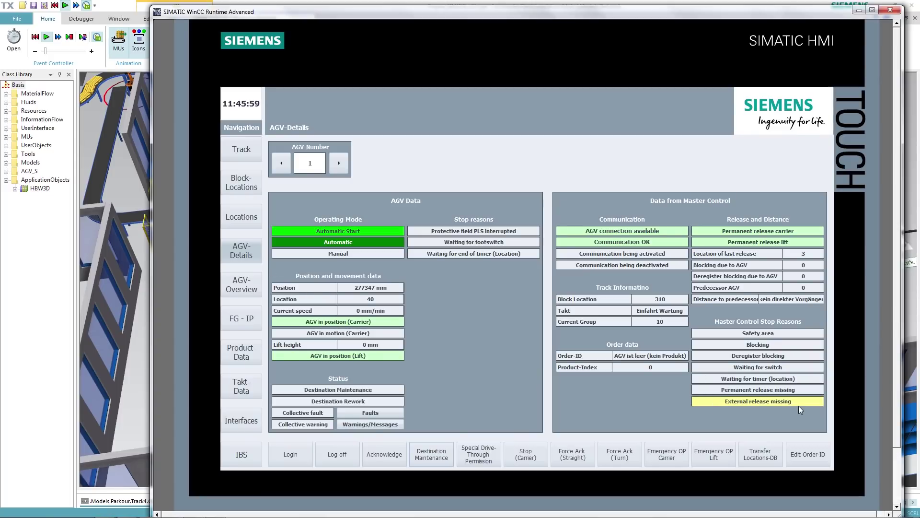
- Return to the Plant Simulation model and focus on the Maintenance completed control beside IP40
{"action": "left_click", "coordinate": [138, 329]}
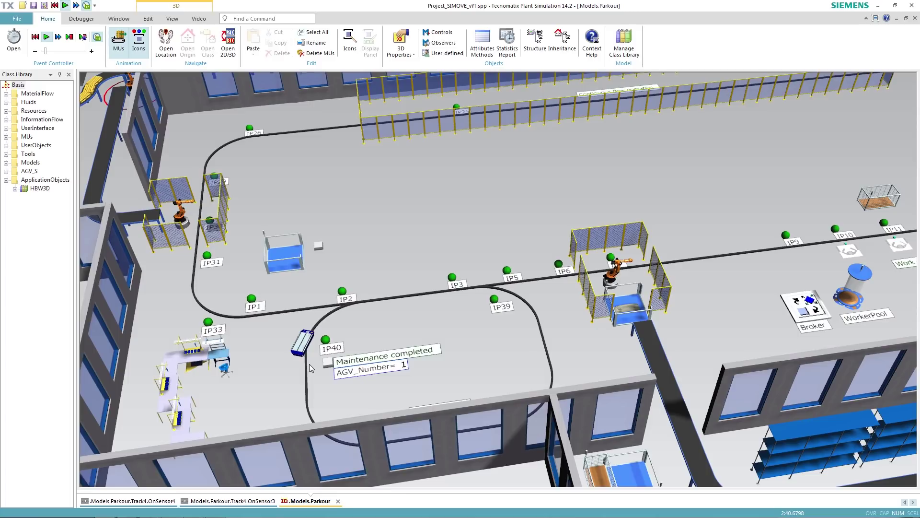
{"action": "scroll", "coordinate": [326, 363], "scroll_direction": "up", "scroll_amount": 3}
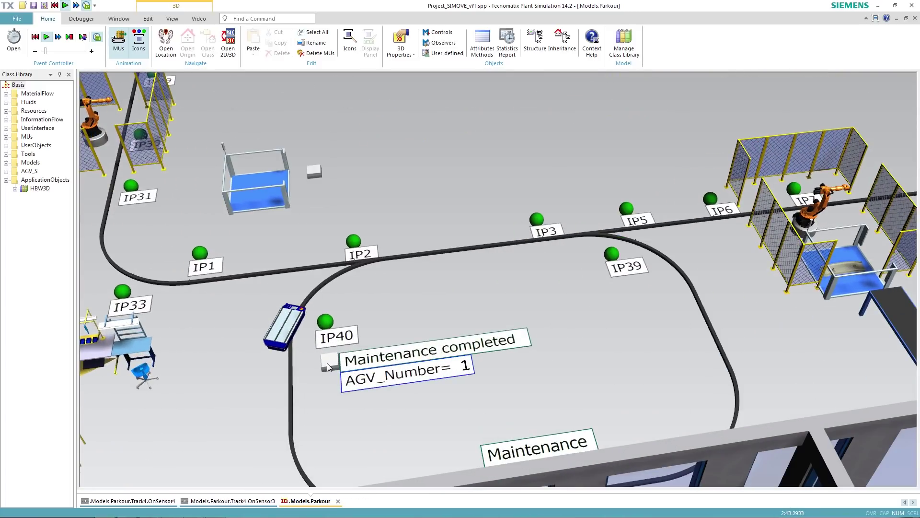